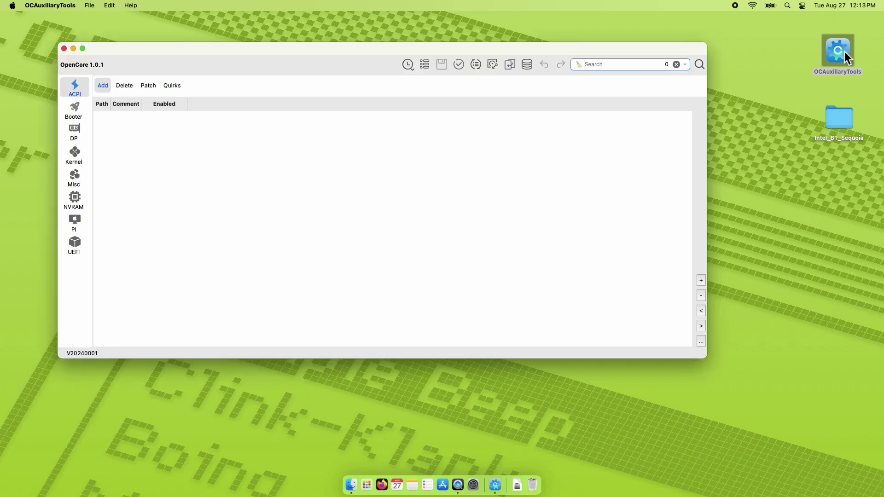
Mount the NVMe EFI partition disk0s1 with the admin password and load its config.plist.
left_click(496, 67)
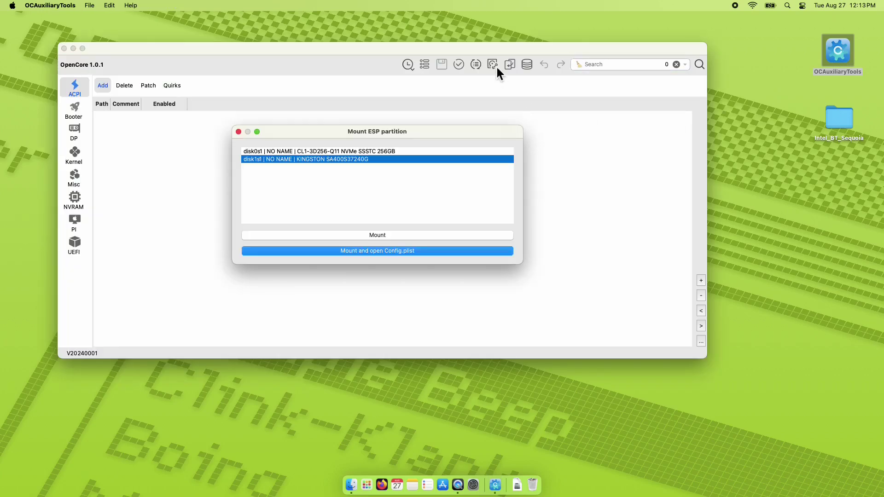
left_click(391, 152)
left_click(366, 251)
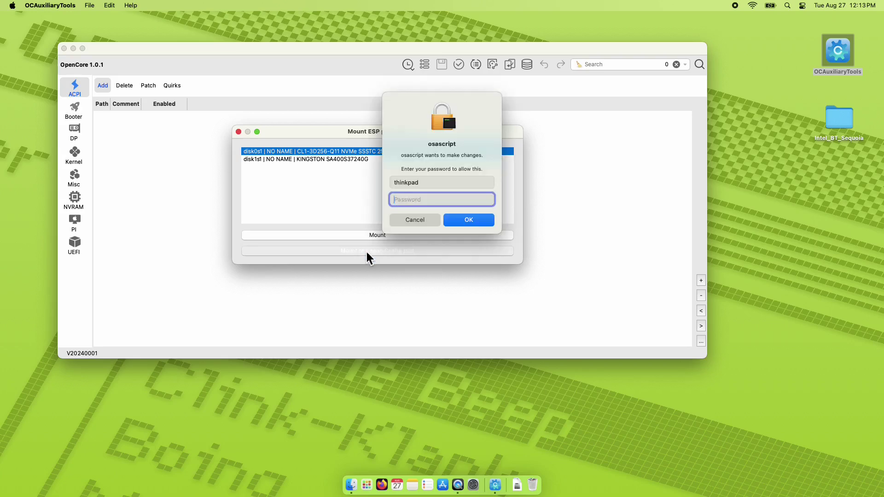
type("1234")
key("Return")
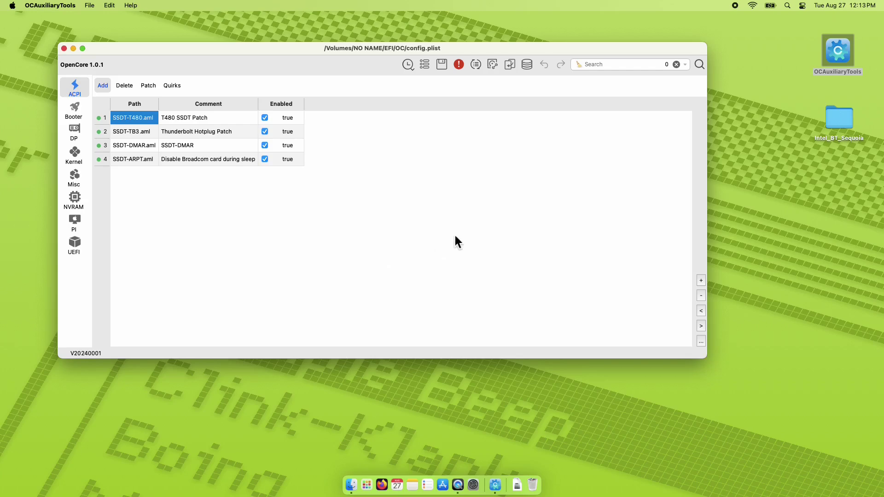
Copy the three kexts from the Intel_BT_Sequoia folder.
double_click(828, 115)
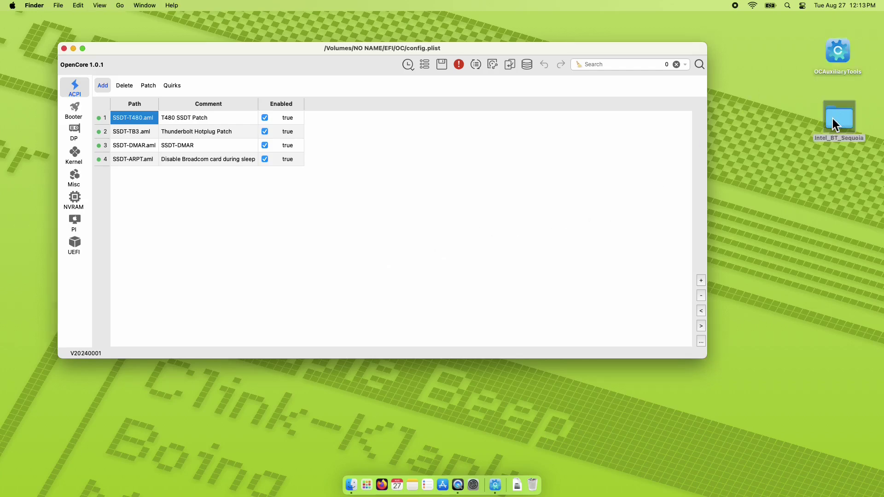
left_click_drag(549, 260, 473, 216)
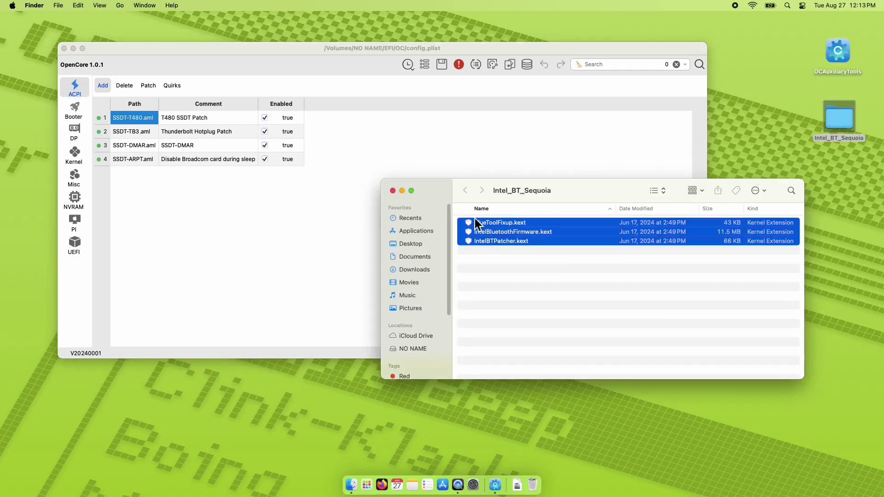
right_click(485, 228)
left_click(498, 349)
Paste them into NO NAME > EFI > OC > Kexts, then view the config's Kernel kext list.
left_click(419, 353)
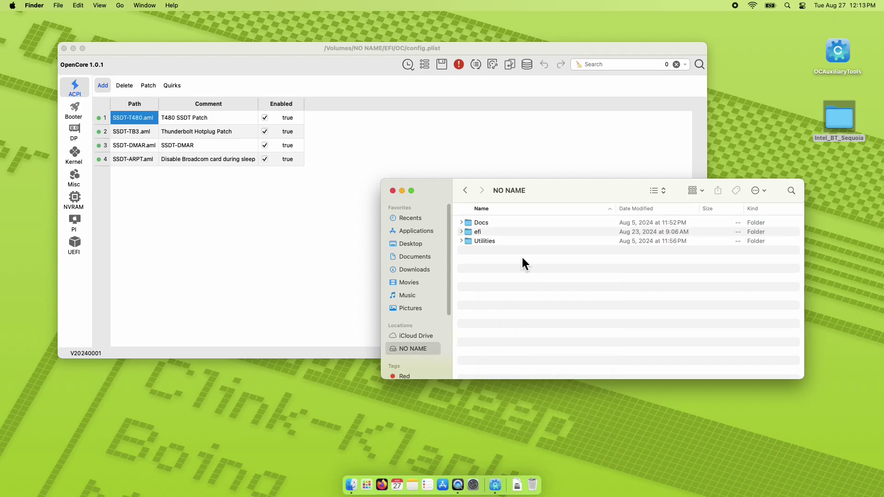
double_click(479, 232)
double_click(484, 234)
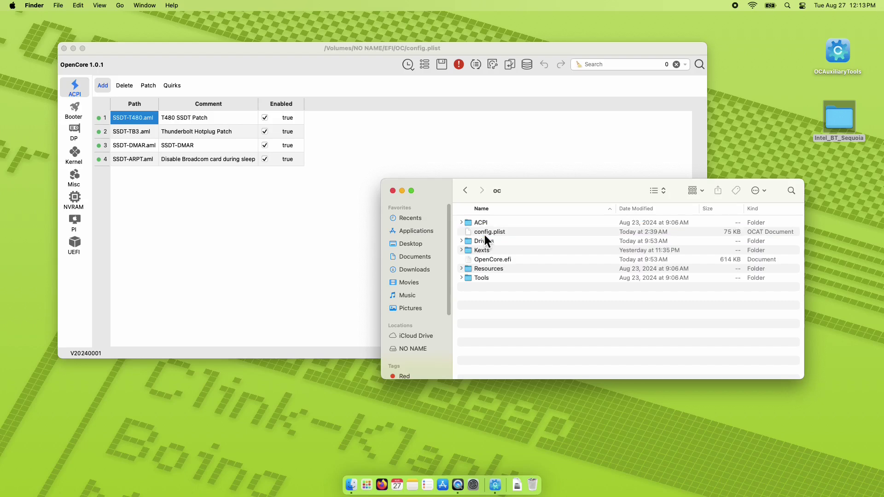
double_click(488, 251)
right_click(663, 160)
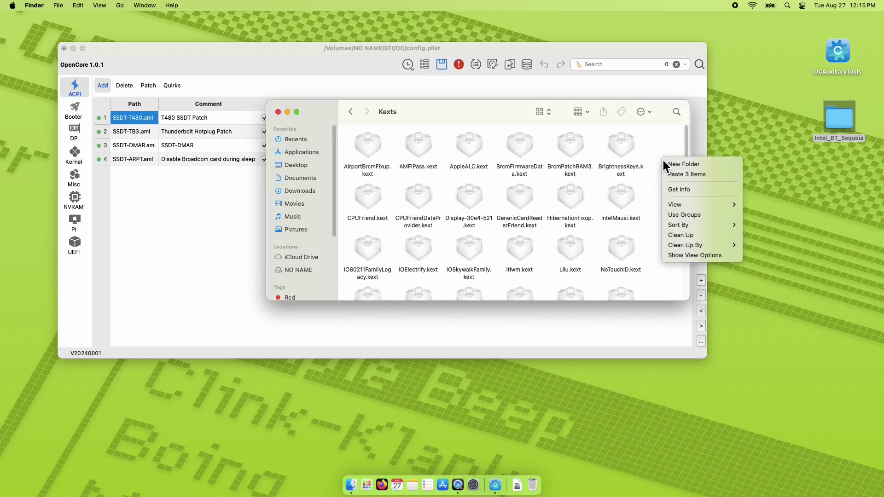
left_click(676, 175)
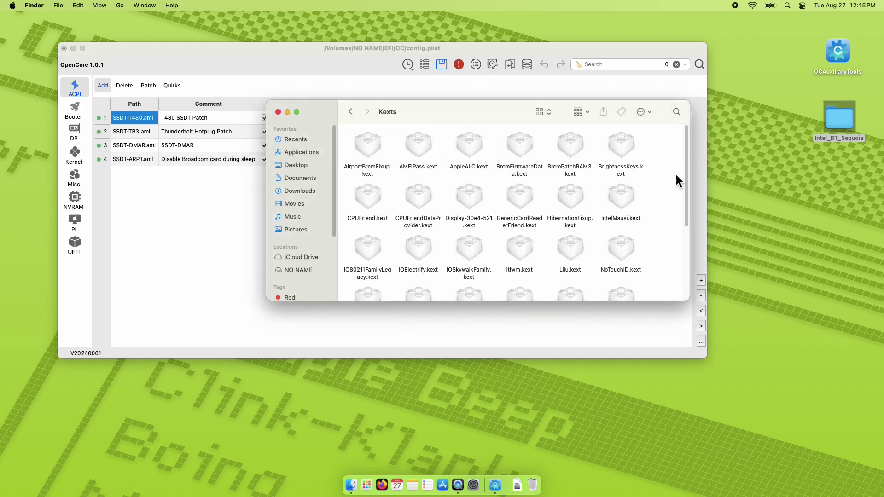
left_click_drag(366, 103, 361, 96)
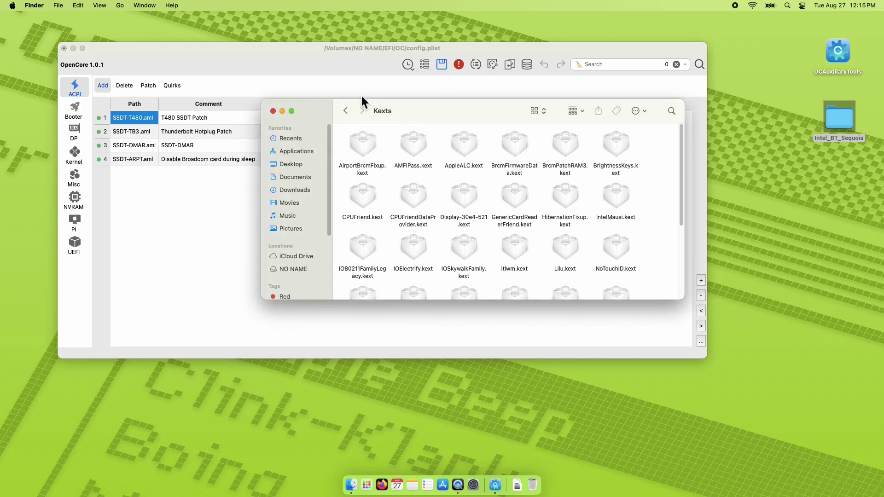
left_click(254, 68)
left_click(59, 166)
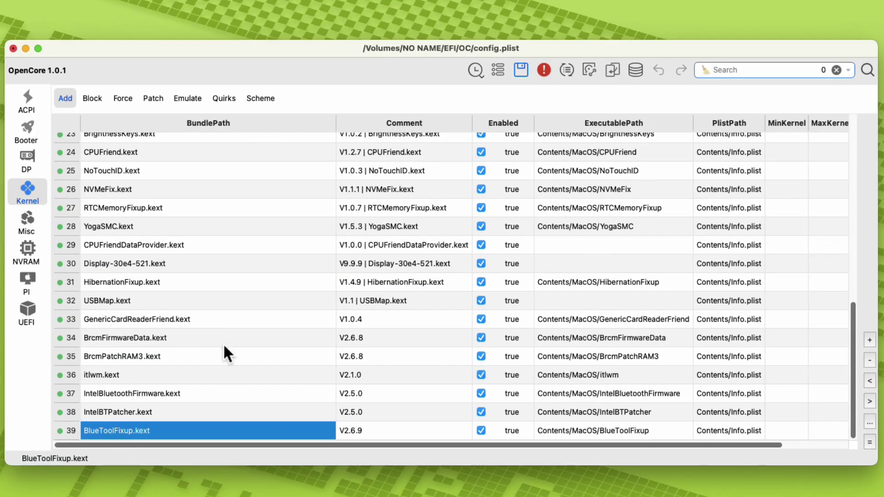
Move BlueToolFixup above IntelBTPatcher and move itlwm.kext down to the last row, 39.
left_click(146, 393)
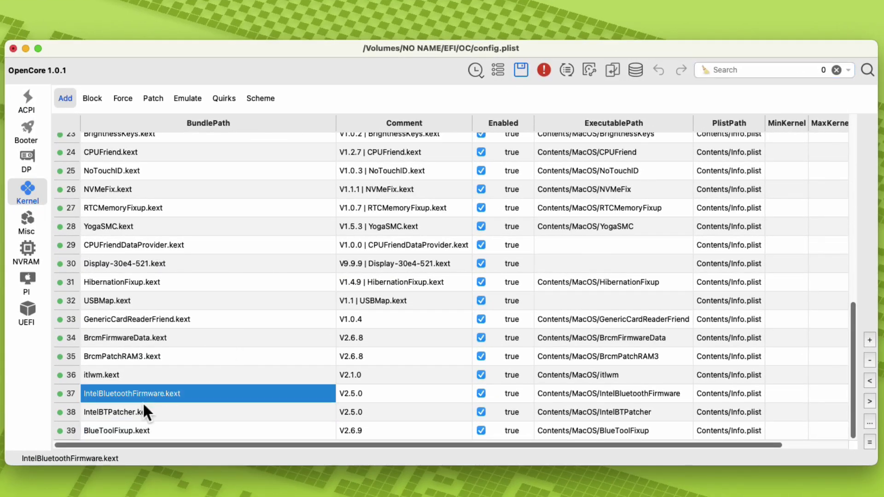
left_click(143, 417)
left_click(145, 430)
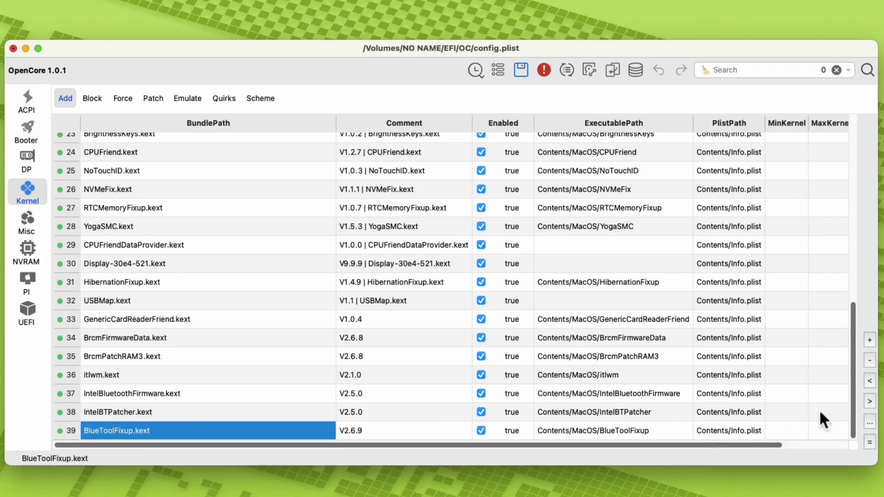
left_click(870, 381)
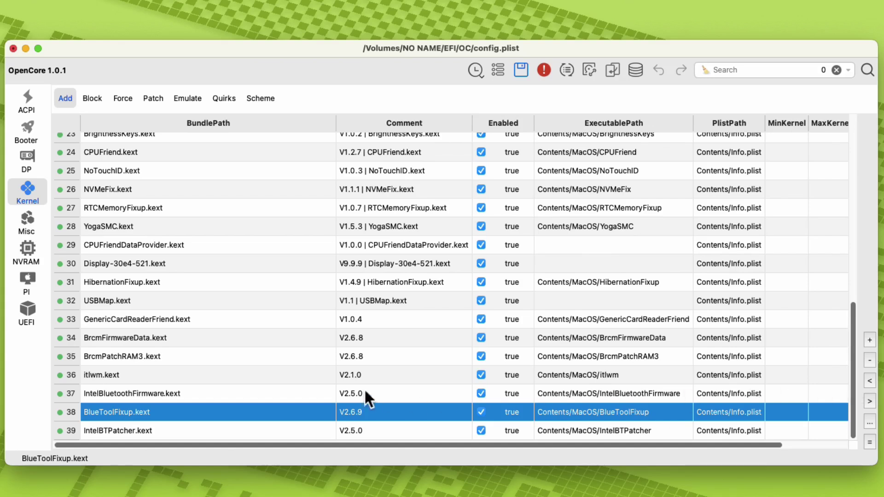
left_click(189, 377)
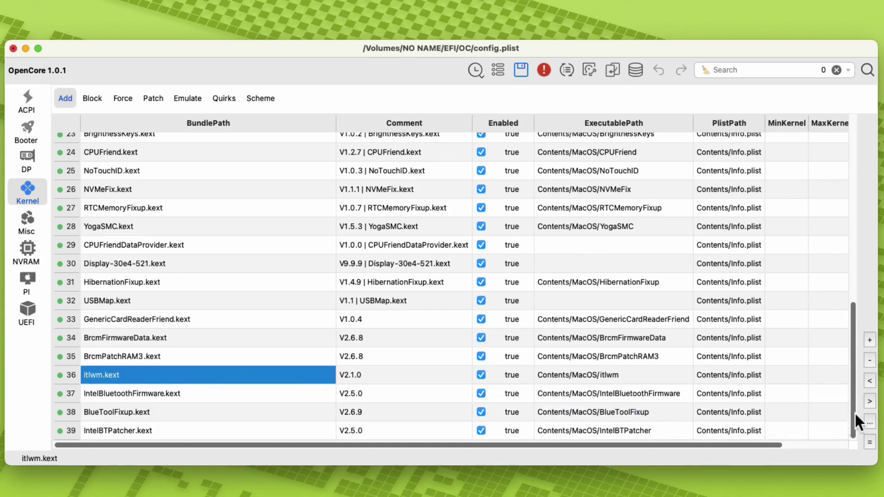
left_click(873, 402)
left_click(873, 402)
left_click(872, 402)
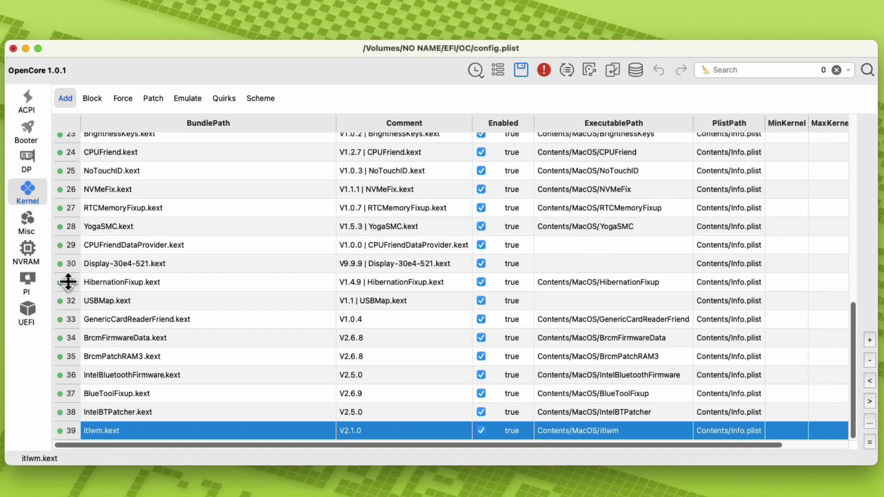
Add a new key row under the third NVRAM UUID and copy 'bluetoothExternalDongleFailed' from the forum post.
left_click(28, 255)
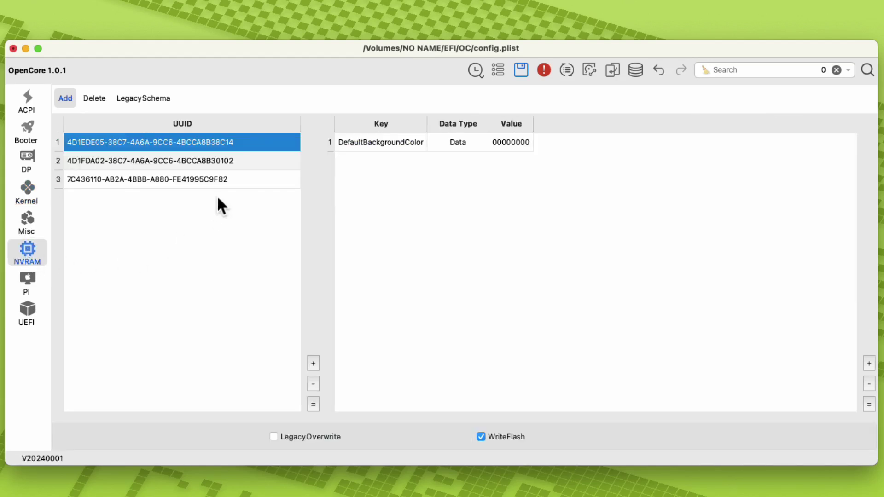
left_click(221, 183)
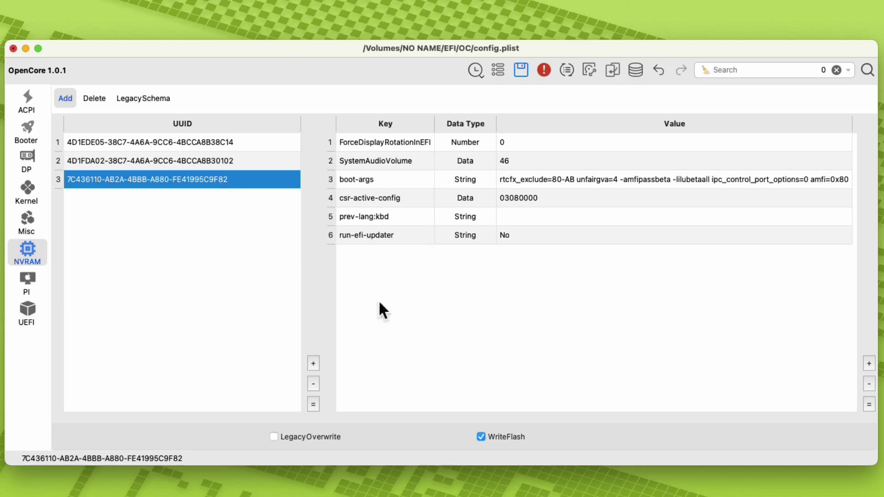
left_click(869, 364)
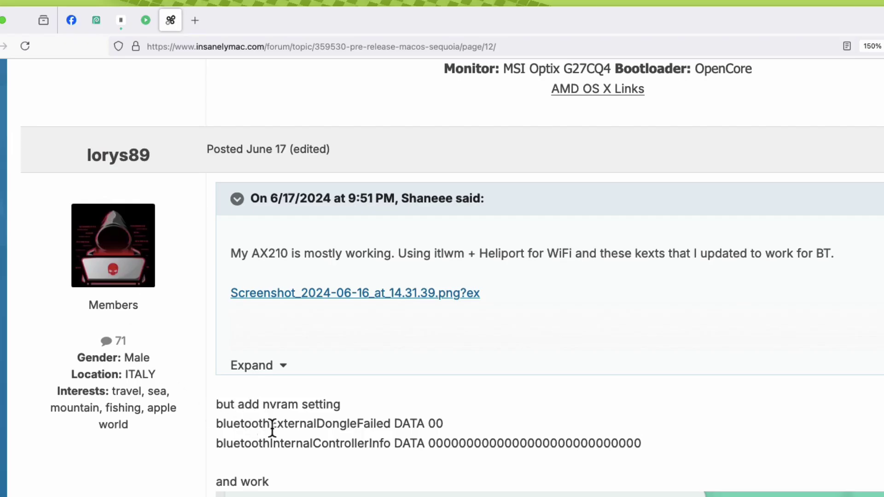
double_click(272, 428)
right_click(275, 428)
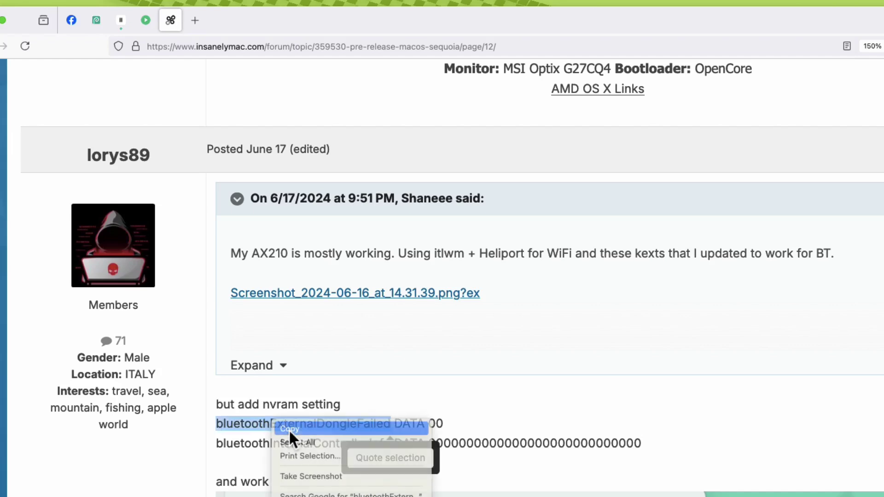
left_click(289, 429)
Fill the row in as bluetoothExternalDongleFailed with type Data and value 00.
key("super+Tab")
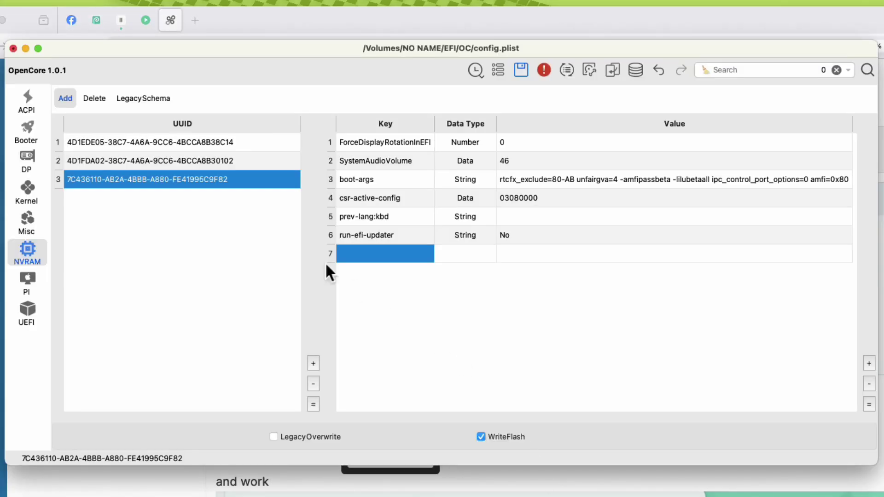
double_click(358, 254)
right_click(358, 255)
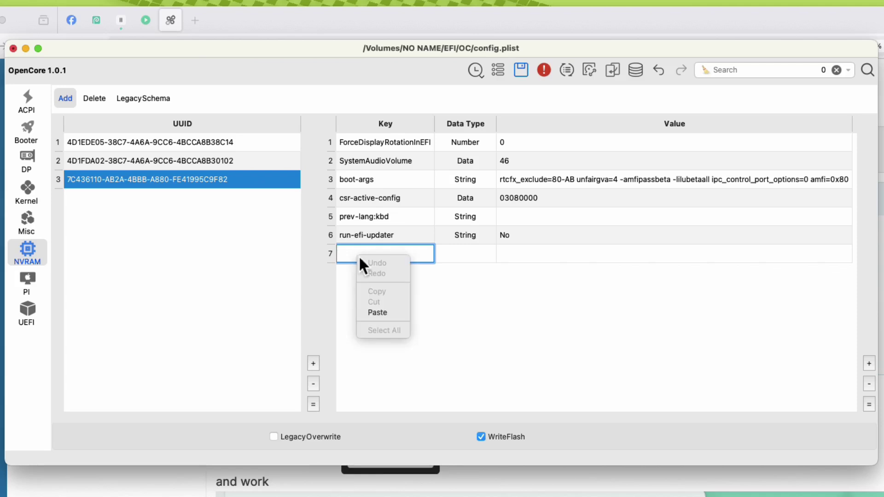
left_click(383, 316)
double_click(487, 254)
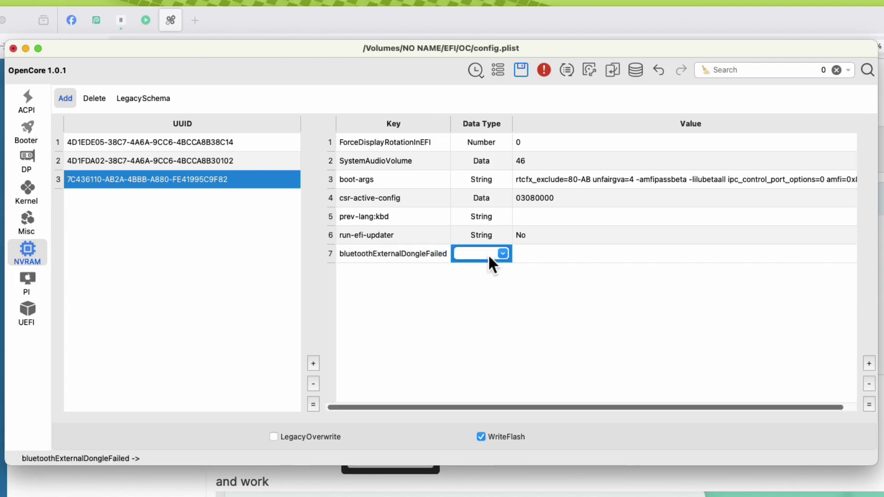
left_click(502, 253)
left_click(490, 263)
left_click(543, 256)
left_click(543, 255)
type("00")
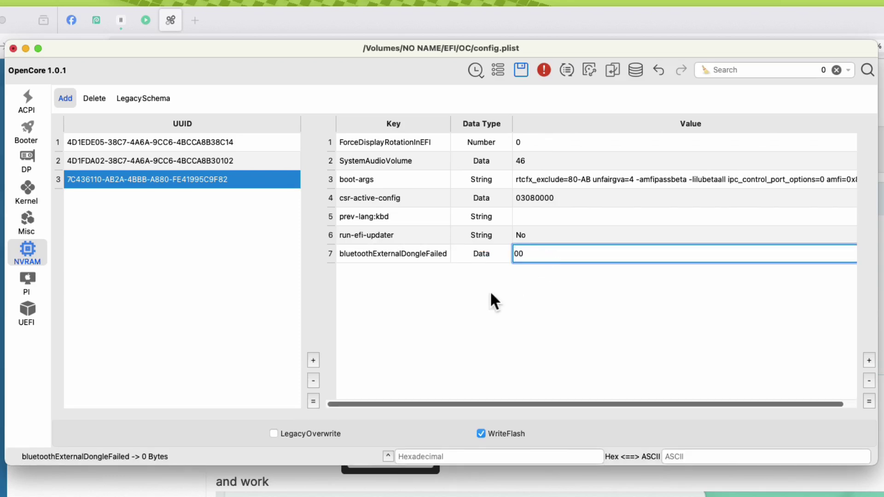
key("Return")
Add row 8 named bluetoothInternalControllerInfo, copied from the forum post, with type Data.
left_click(868, 359)
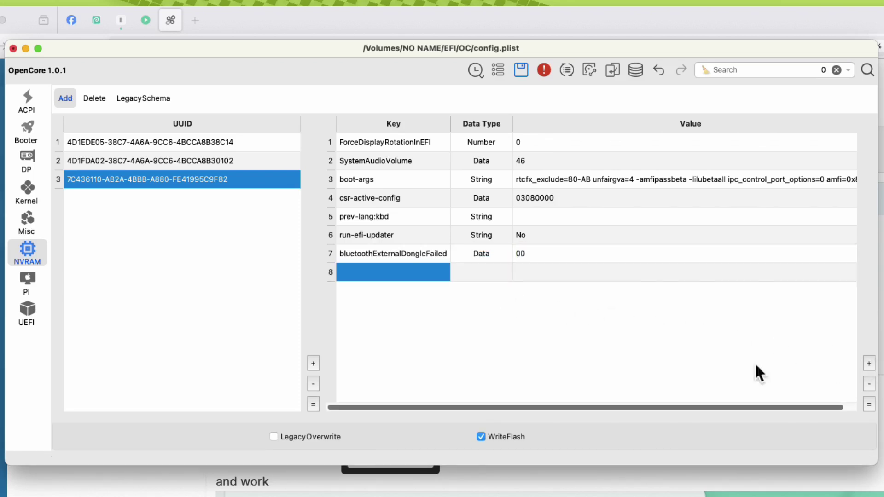
left_click(236, 474)
double_click(263, 454)
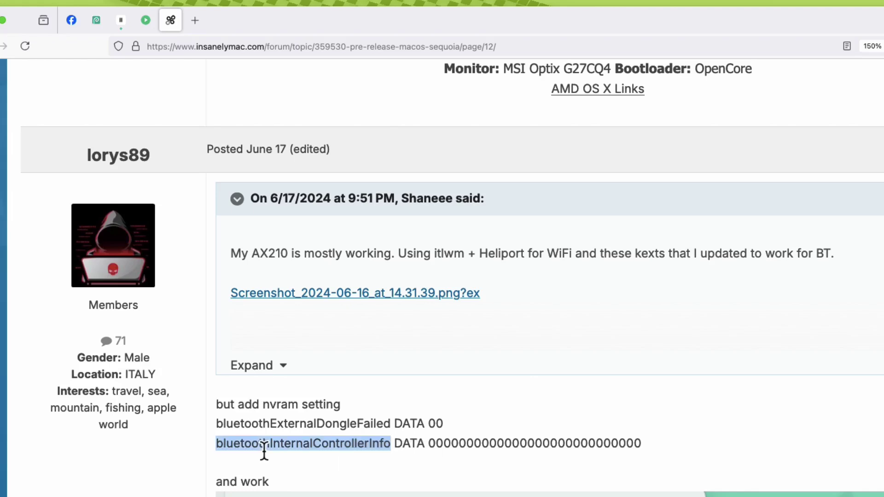
right_click(267, 449)
left_click(268, 451)
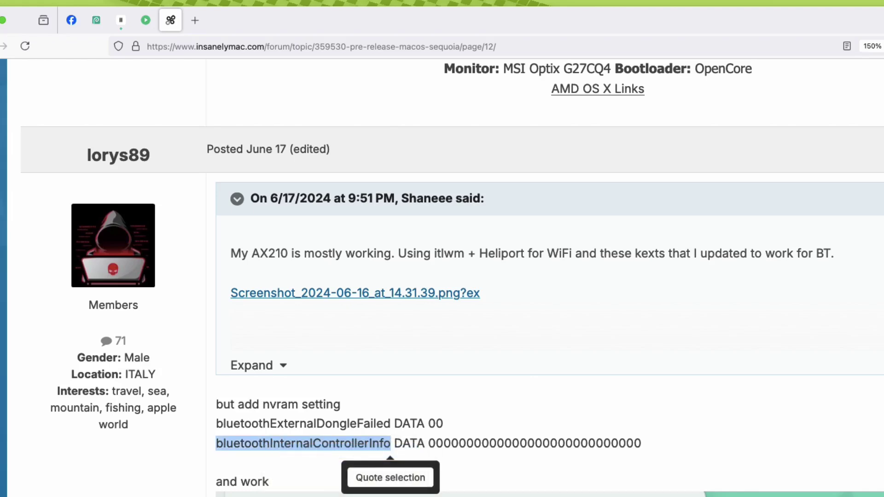
key("super+Tab")
double_click(424, 275)
right_click(424, 275)
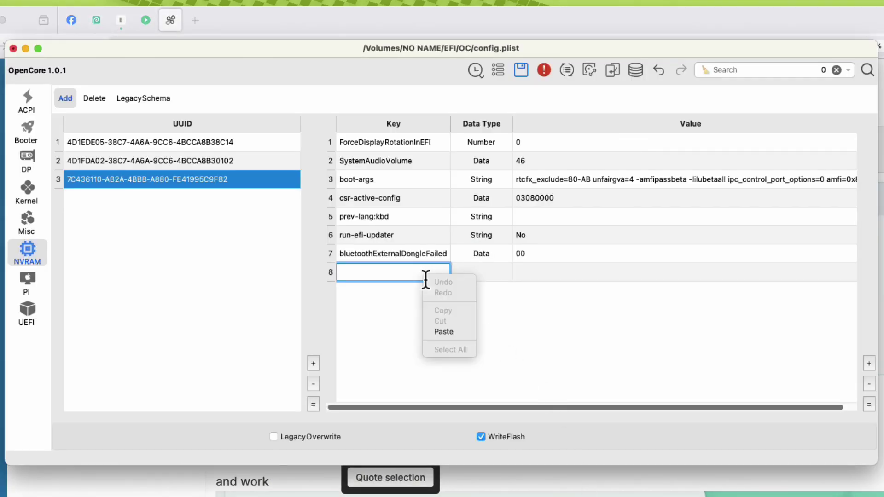
left_click(444, 332)
left_click(485, 273)
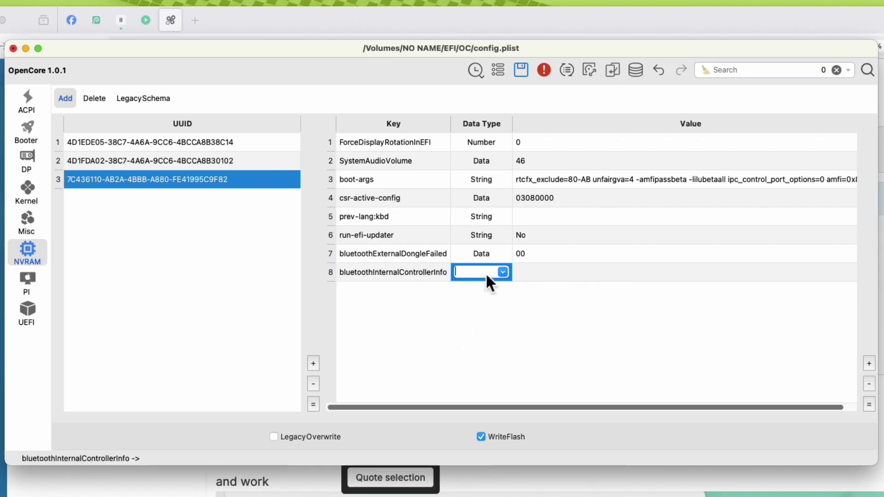
left_click(502, 272)
left_click(489, 282)
Copy the 28-zero value from the forum post into row 8's value.
key("super+Tab")
double_click(458, 442)
right_click(490, 449)
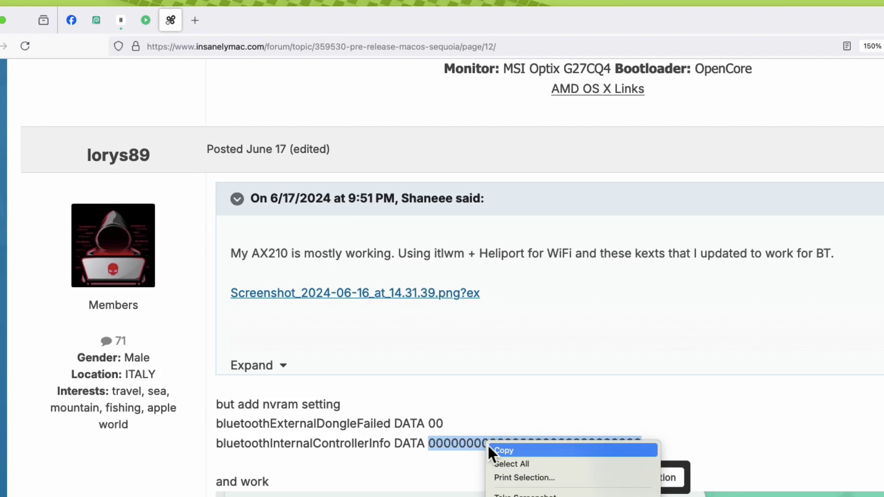
left_click(502, 451)
key("super+Tab")
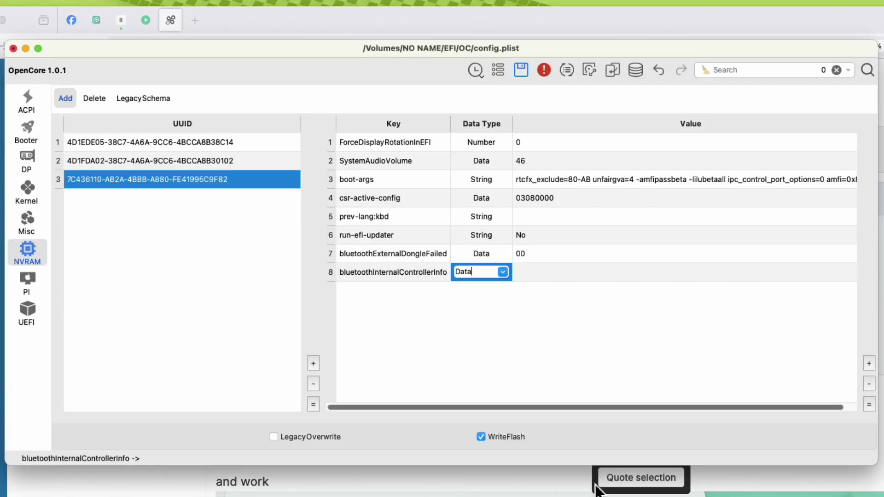
double_click(546, 274)
right_click(546, 275)
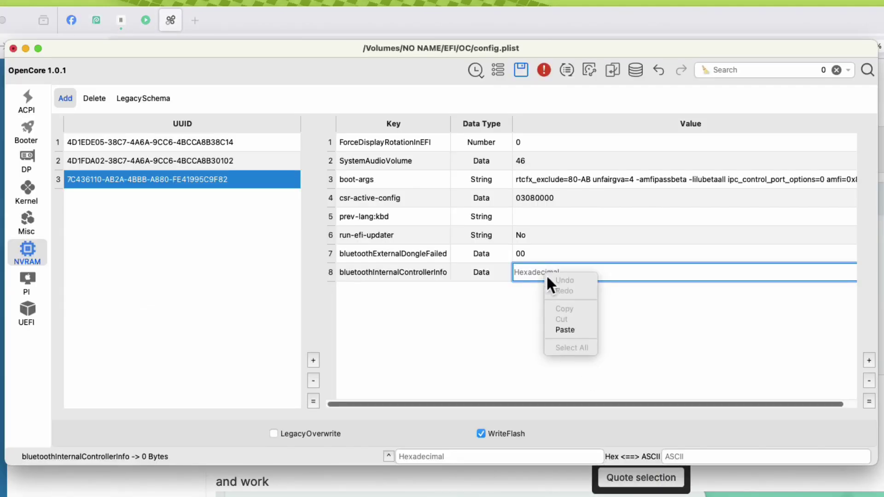
left_click(566, 327)
left_click(566, 326)
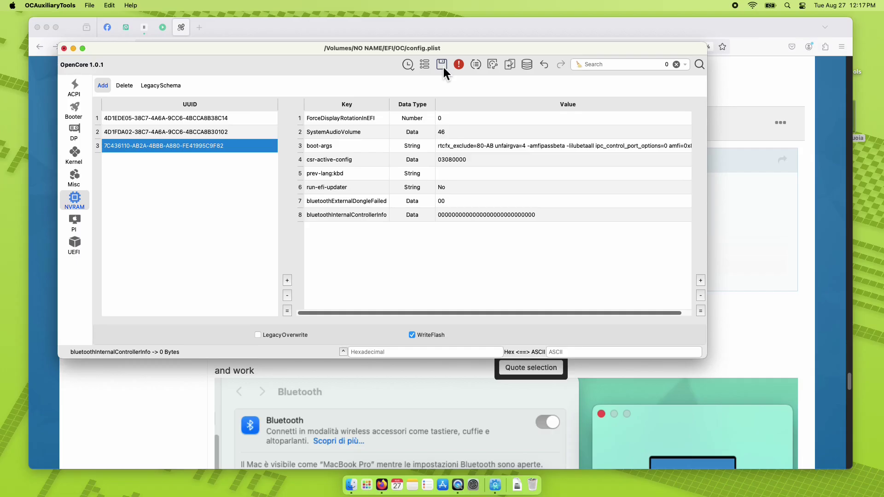
Save config.plist and quit OCAuxiliaryTools.
left_click(523, 72)
left_click(50, 5)
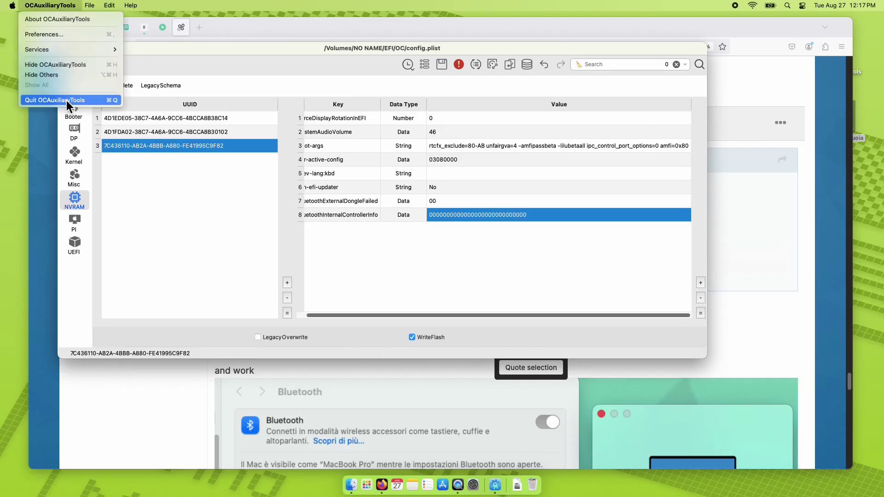
left_click(67, 101)
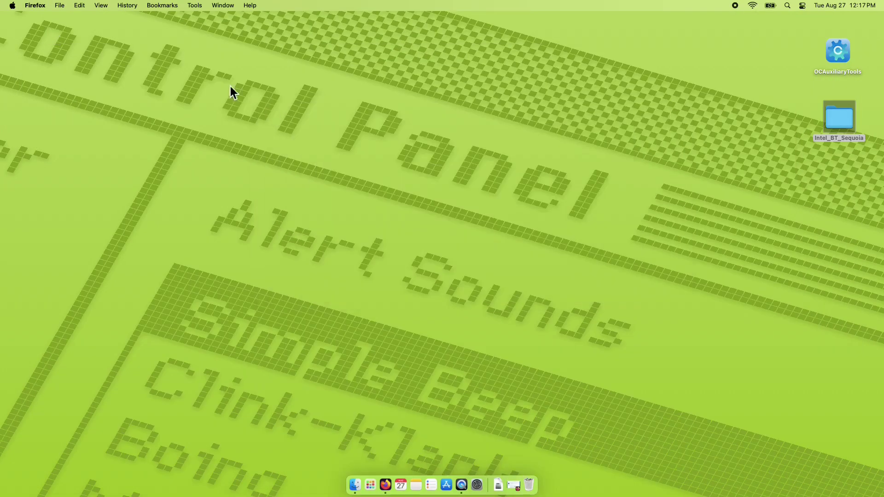
left_click(12, 5)
Restart the Hackintosh and boot the macOS drive from the OpenCore picker.
left_click(84, 111)
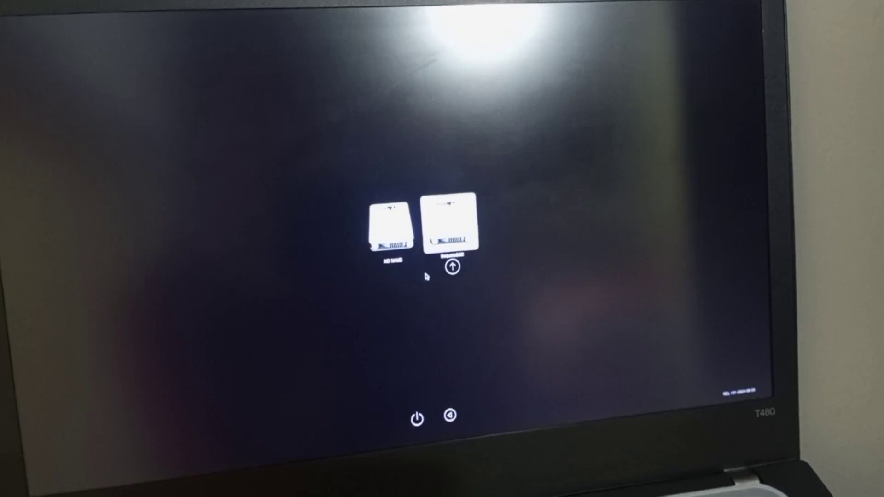
key("space")
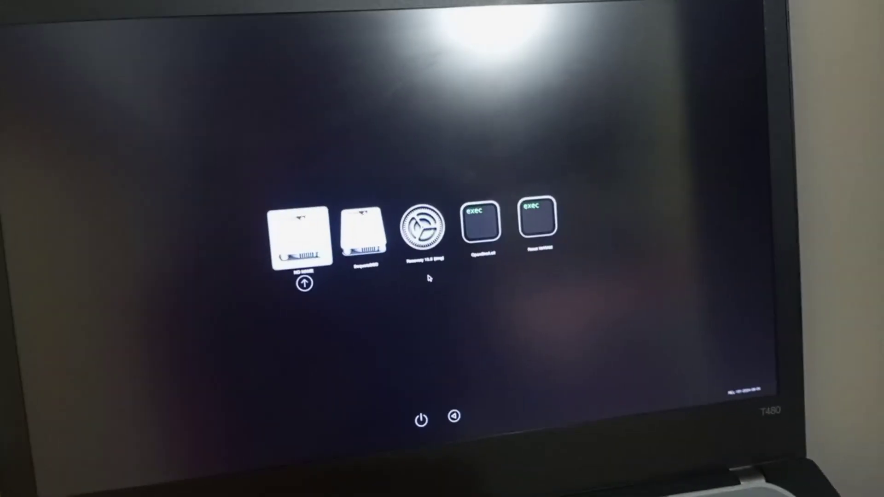
key("Right")
key("Right")
key("Right")
key("Right")
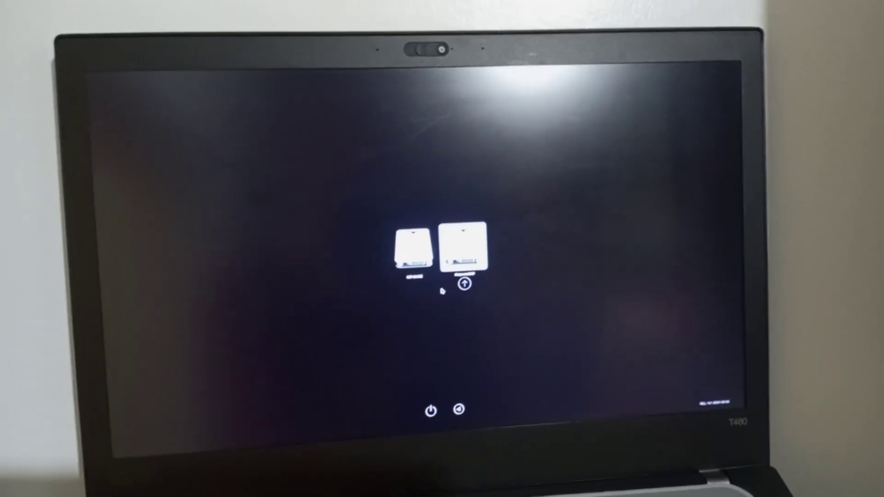
key("Return")
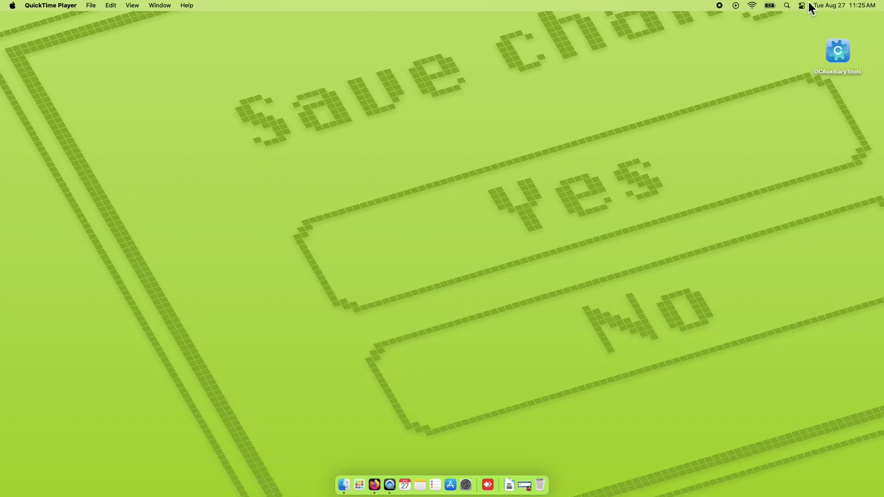
Open Bluetooth Settings from Control Center and connect the S2026 speaker.
left_click(802, 5)
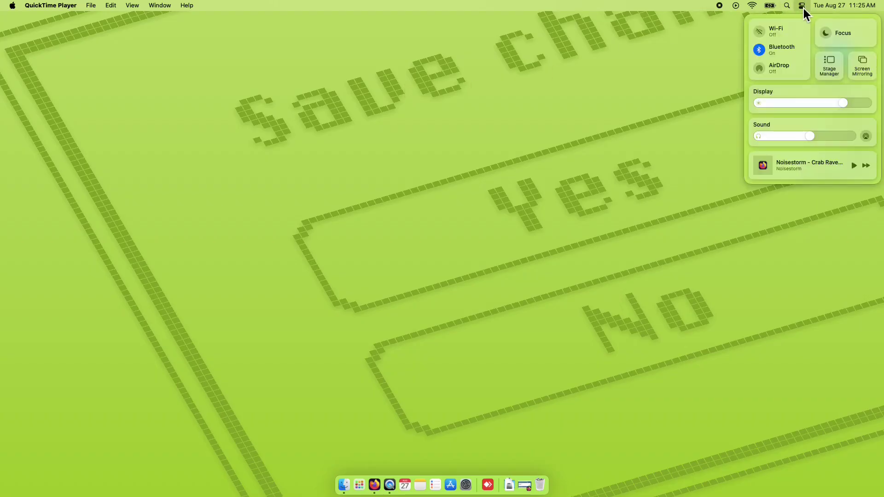
left_click(803, 53)
left_click(794, 45)
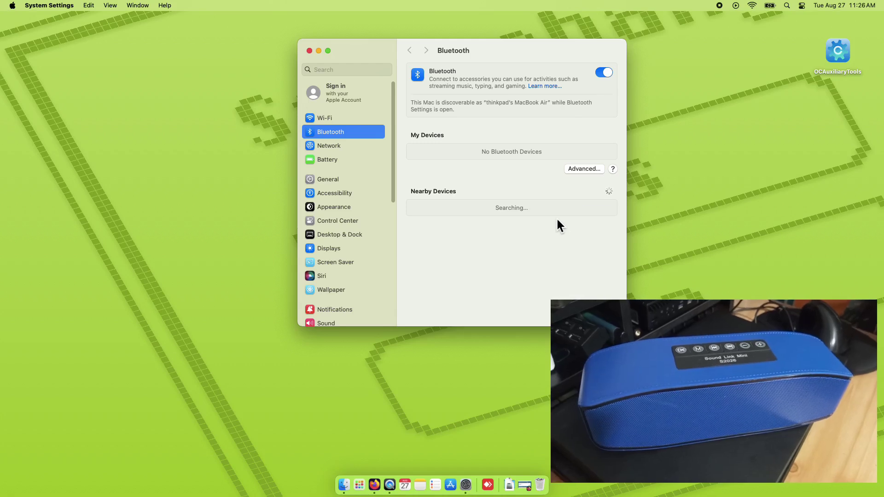
left_click(589, 213)
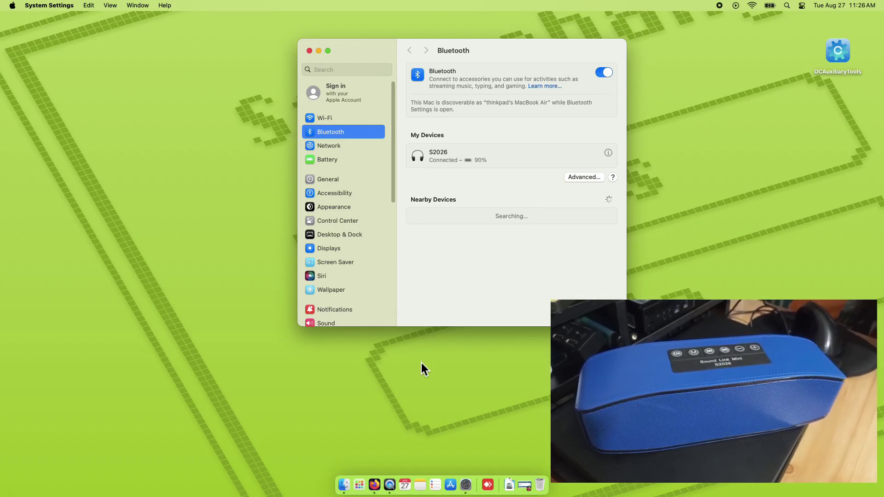
left_click(375, 479)
On the YouTube Crab Rave tab, send sound to the S2026 speaker and raise the system volume.
left_click(236, 31)
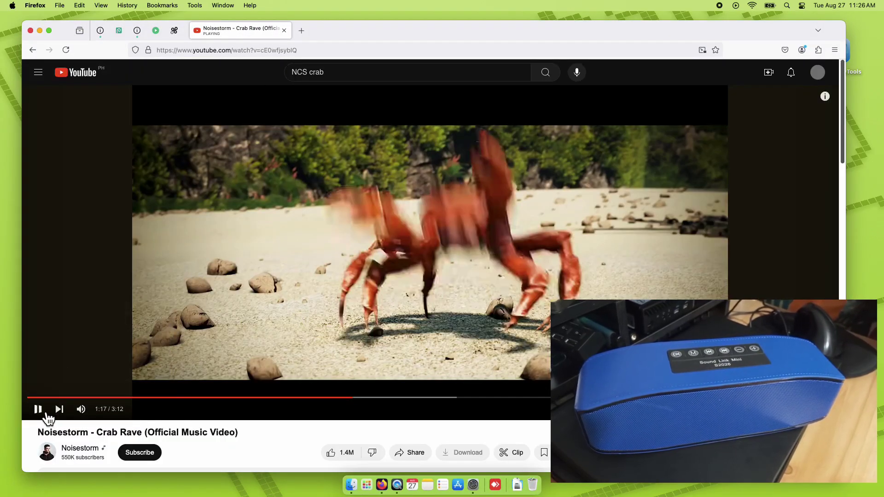
left_click(102, 409)
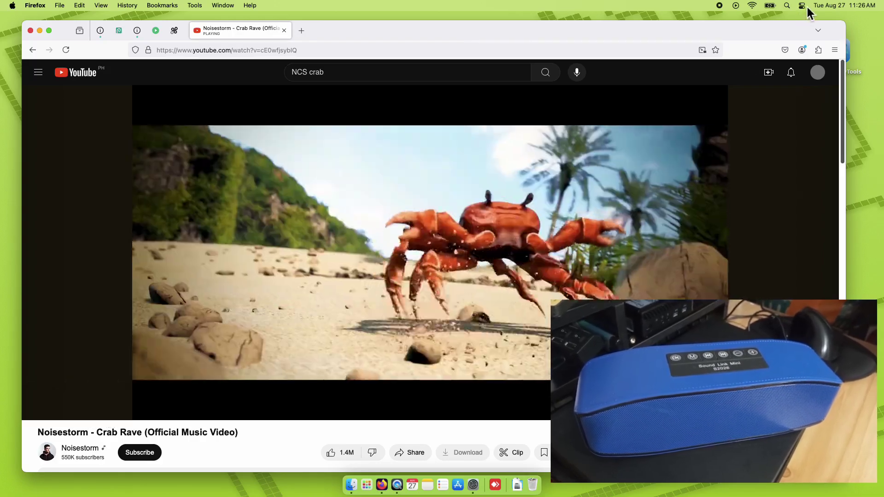
left_click(803, 6)
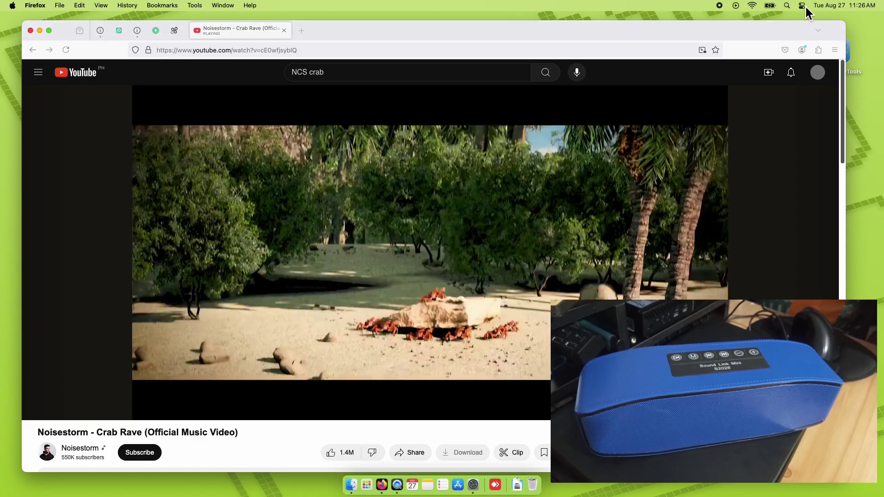
left_click(806, 7)
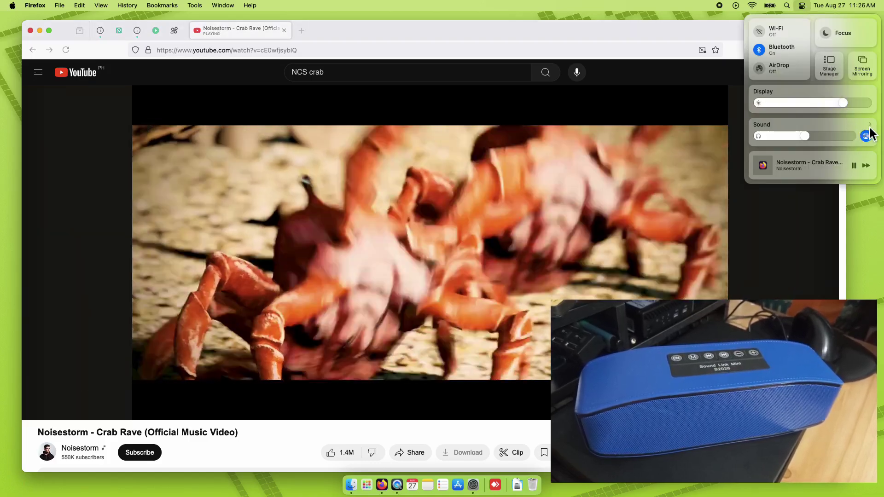
left_click(869, 134)
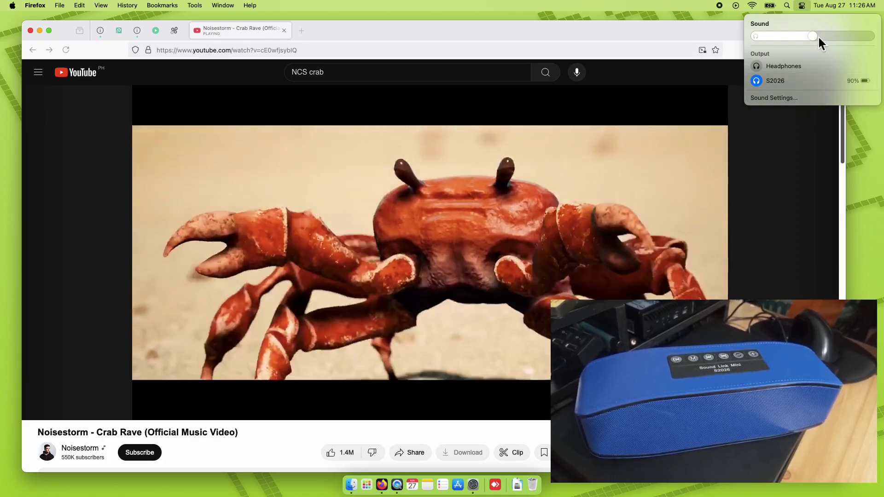
left_click_drag(818, 37, 857, 36)
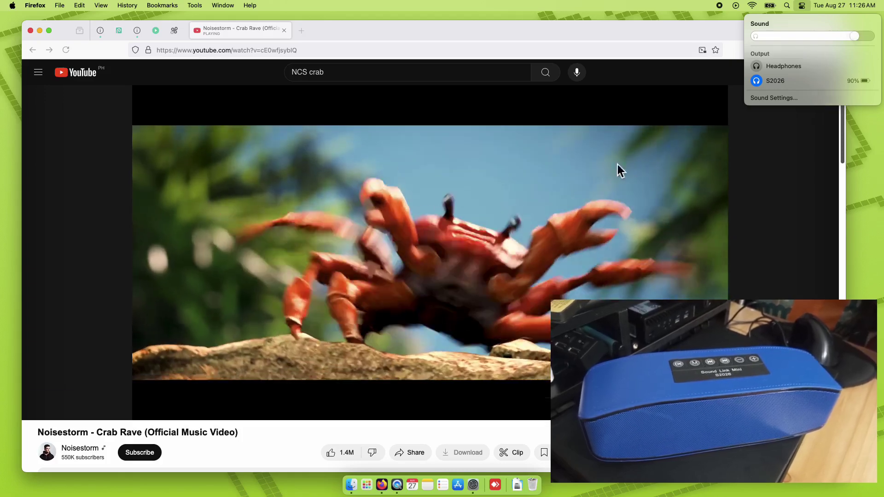
Turn up the video's volume and seek playback back to about 1:01.
mouse_move(80, 409)
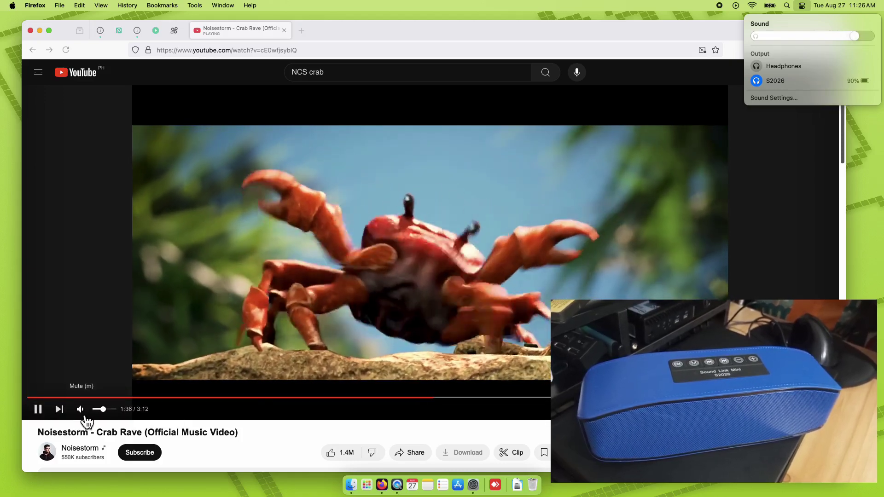
left_click_drag(104, 411, 108, 411)
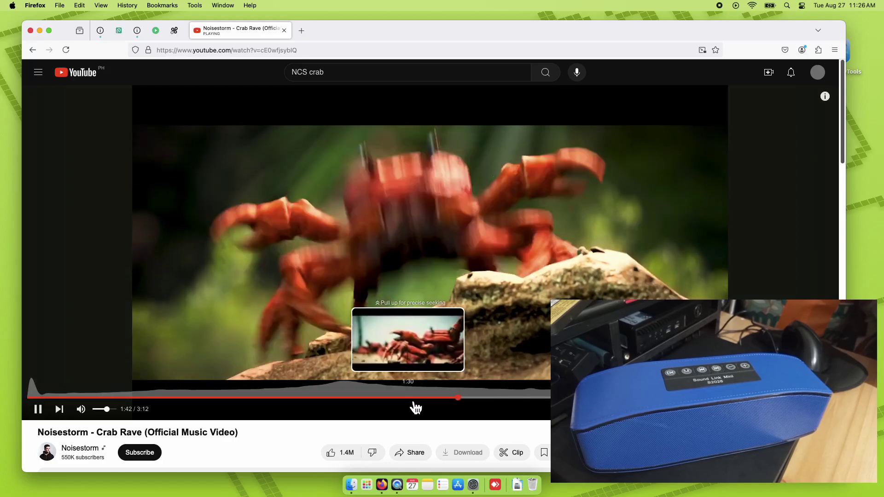
left_click(408, 397)
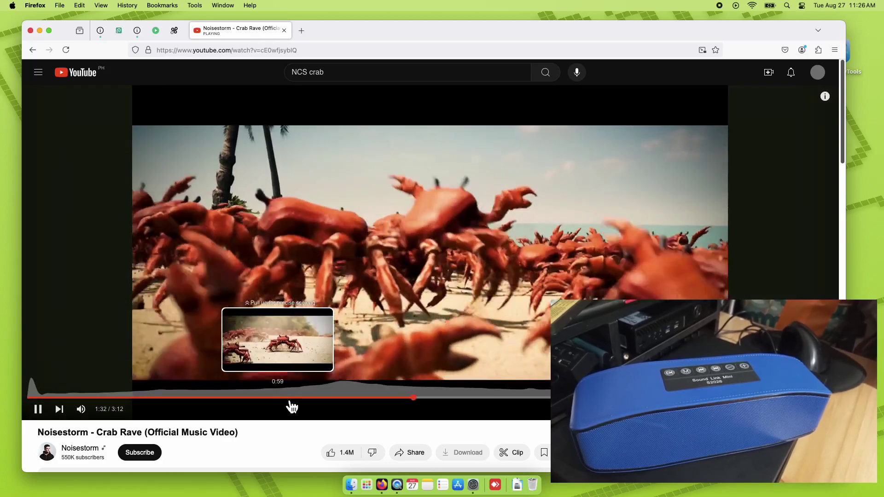
left_click(285, 397)
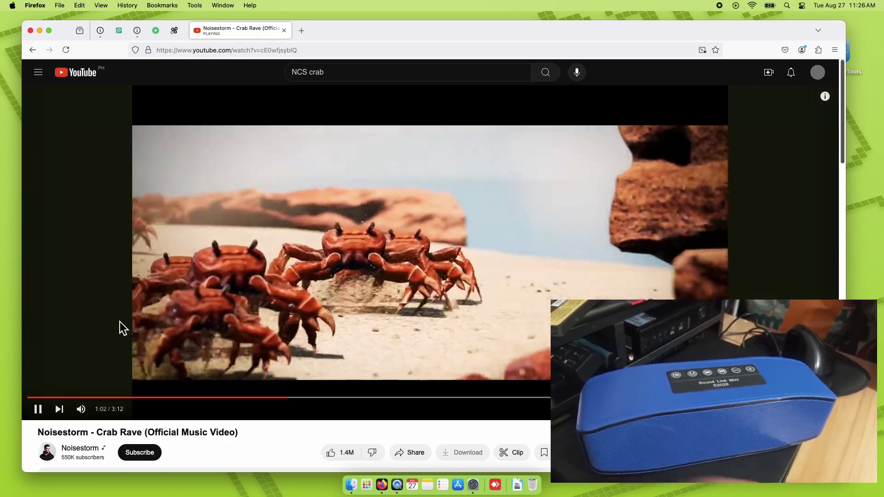